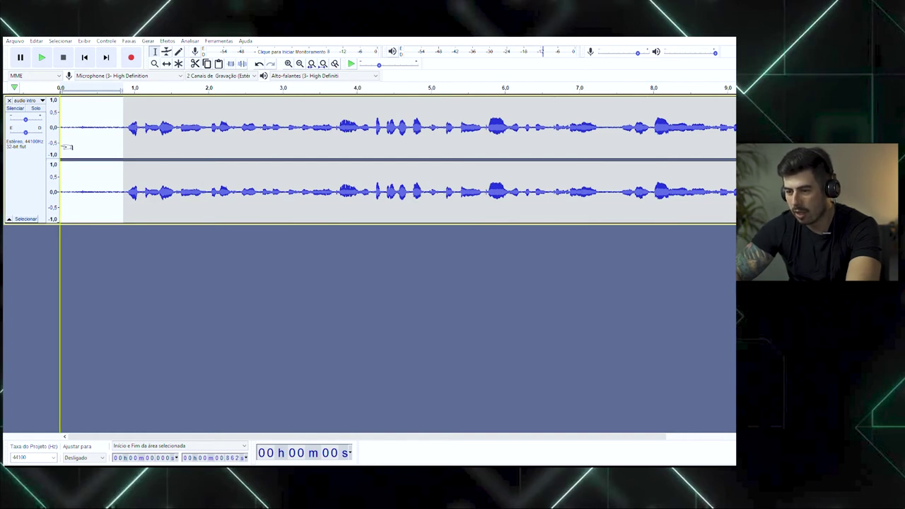
# Step: Play the first few seconds of the audio intro track from its start, then stop playback
pyautogui.moveTo(70, 146); pyautogui.dragTo(64, 147)
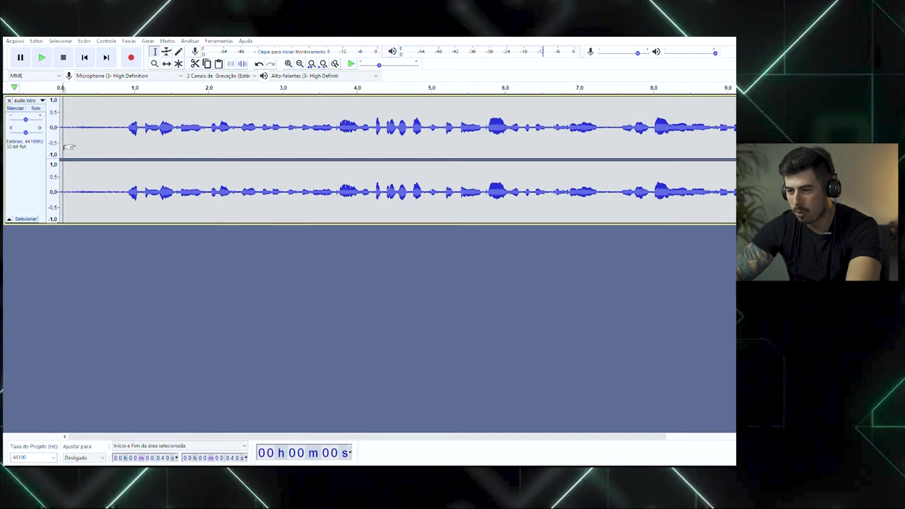
pyautogui.press('space')
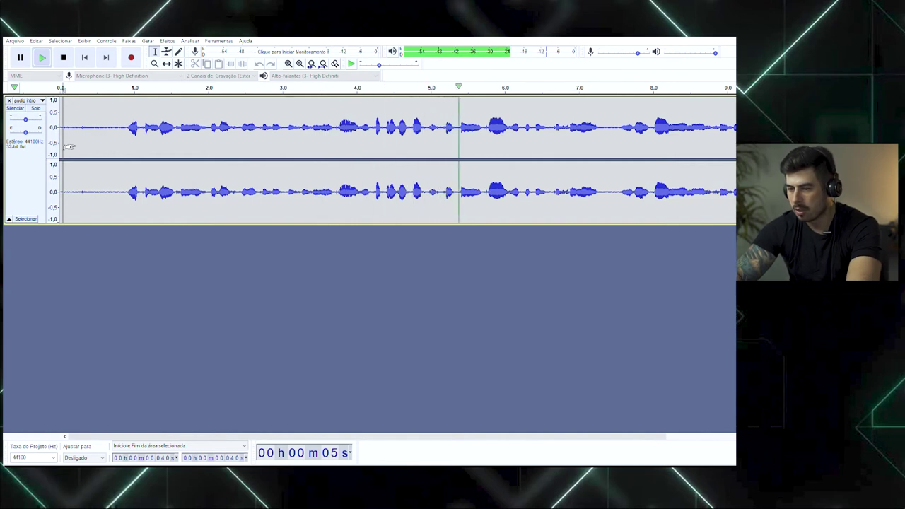
pyautogui.press('space')
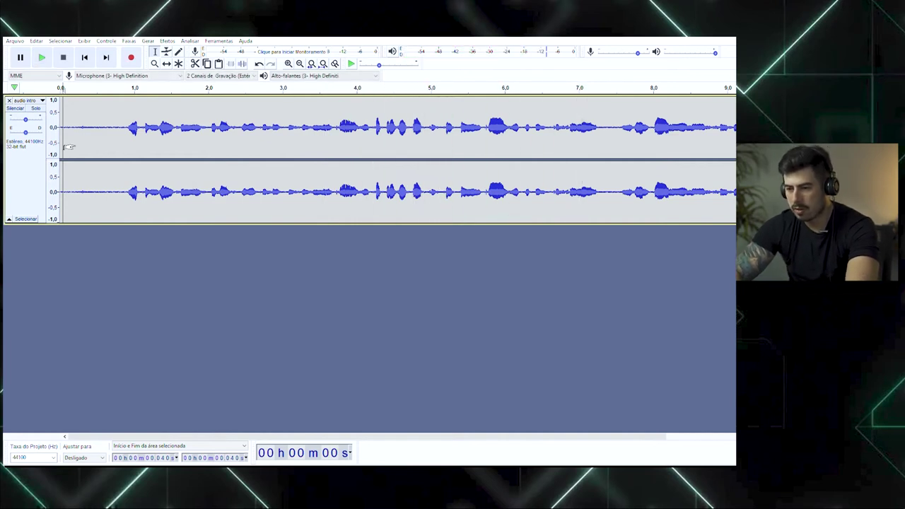
# Step: Select the speech-free opening of the track, from 0 to about 0.9 s
pyautogui.click(70, 186)
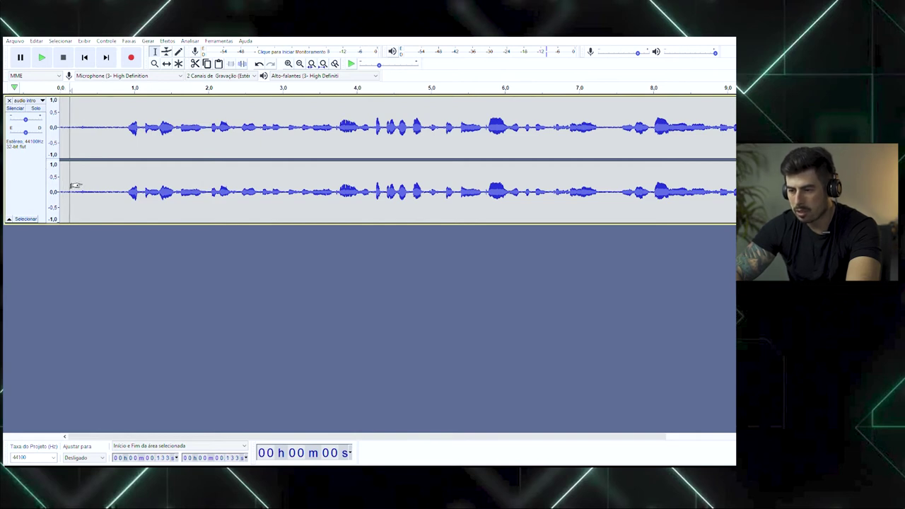
pyautogui.click(66, 122)
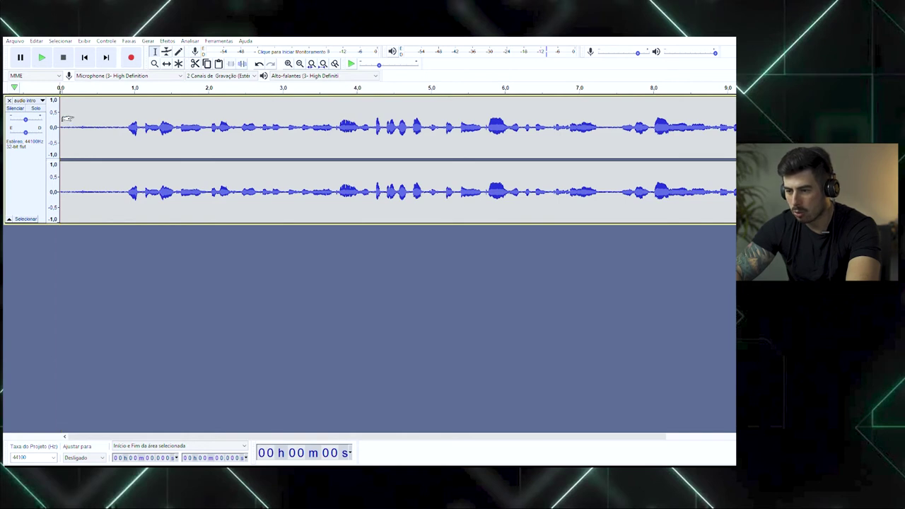
pyautogui.click(128, 121)
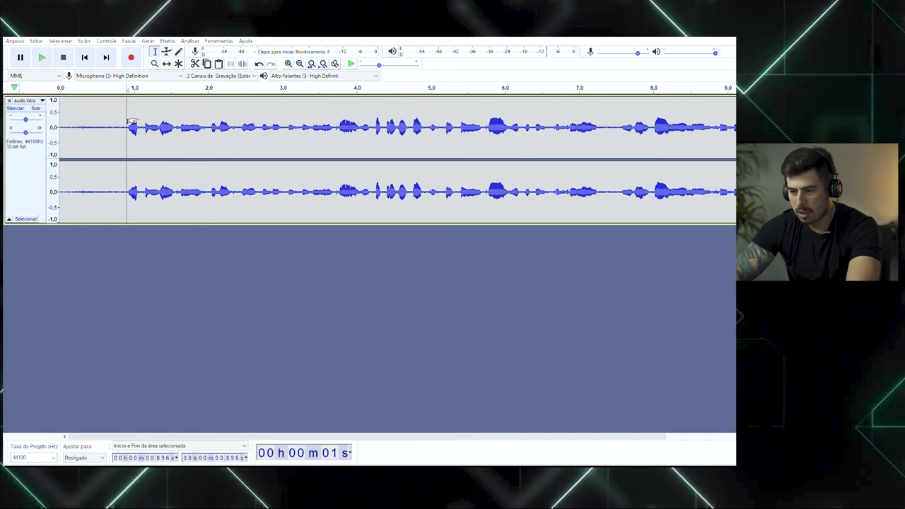
pyautogui.moveTo(129, 121); pyautogui.dragTo(40, 129)
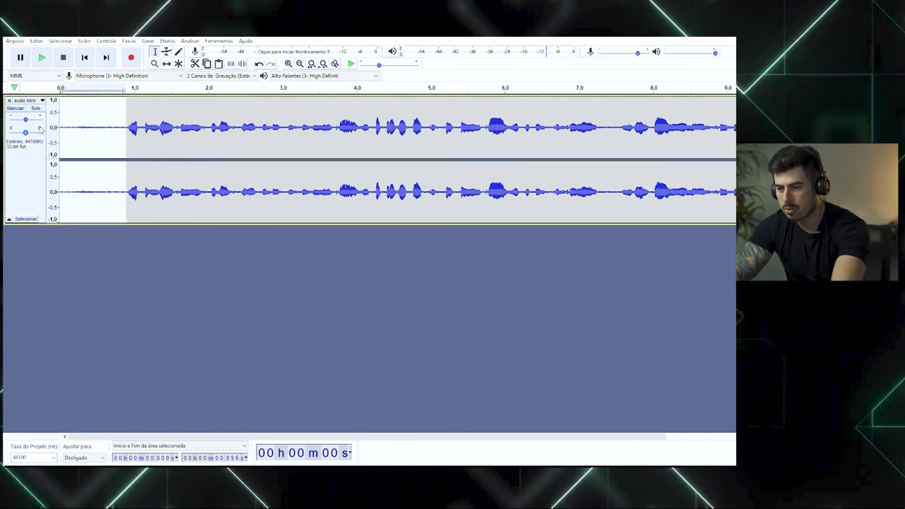
# Step: Duplicate the entire audio intro track and mute the copy to keep it as an unprocessed reference
pyautogui.click(19, 170)
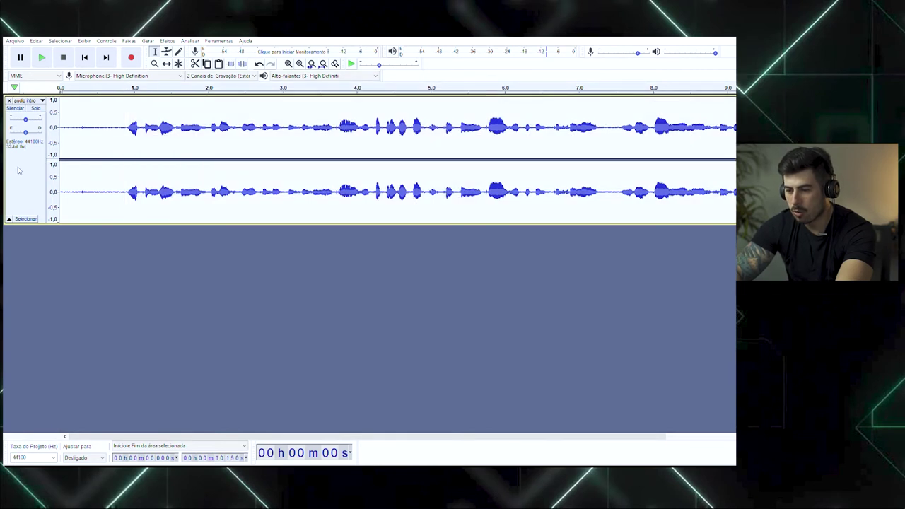
pyautogui.click(95, 257)
pyautogui.click(41, 185)
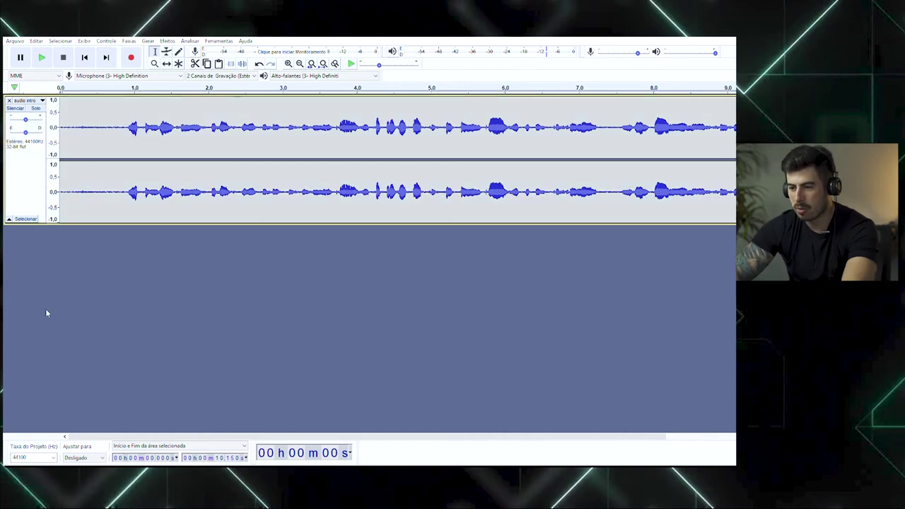
pyautogui.hotkey('ctrl', 'd')
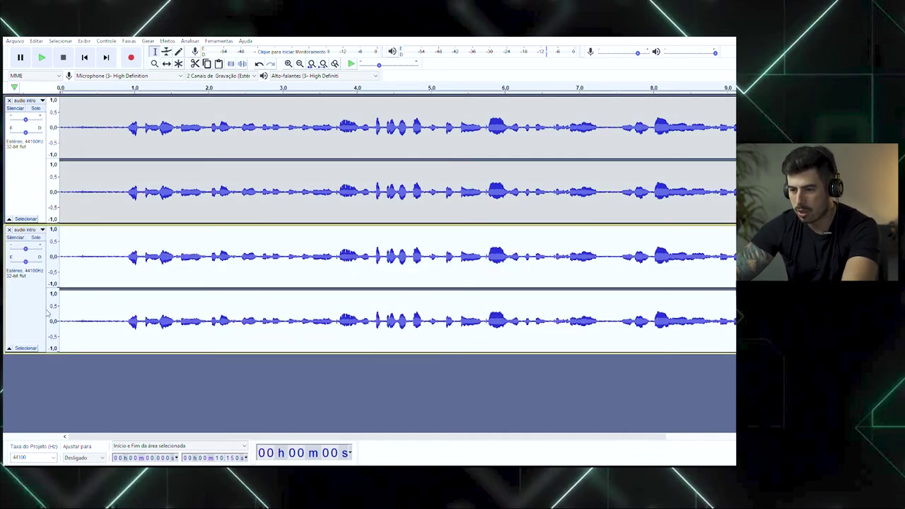
pyautogui.click(124, 314)
pyautogui.click(17, 237)
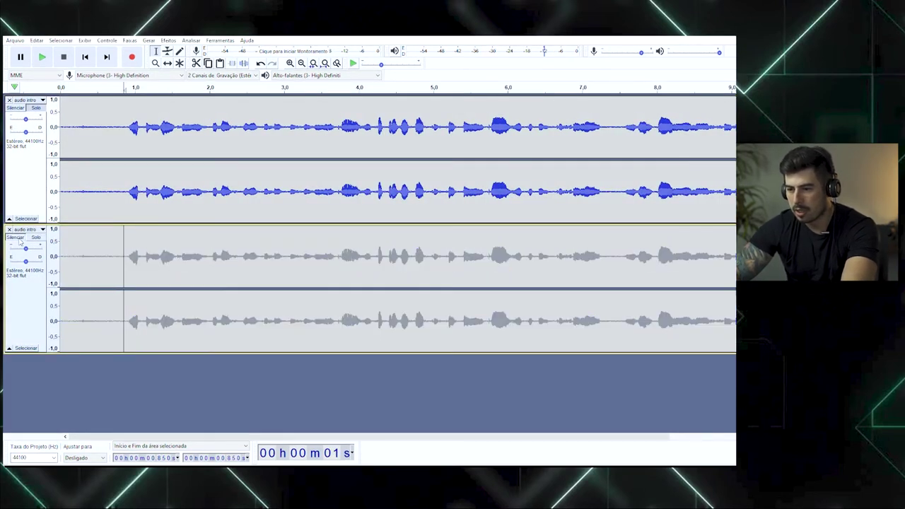
# Step: Capture a noise profile for Noise Reduction from the first 0.88 s or so of the original track
pyautogui.click(39, 189)
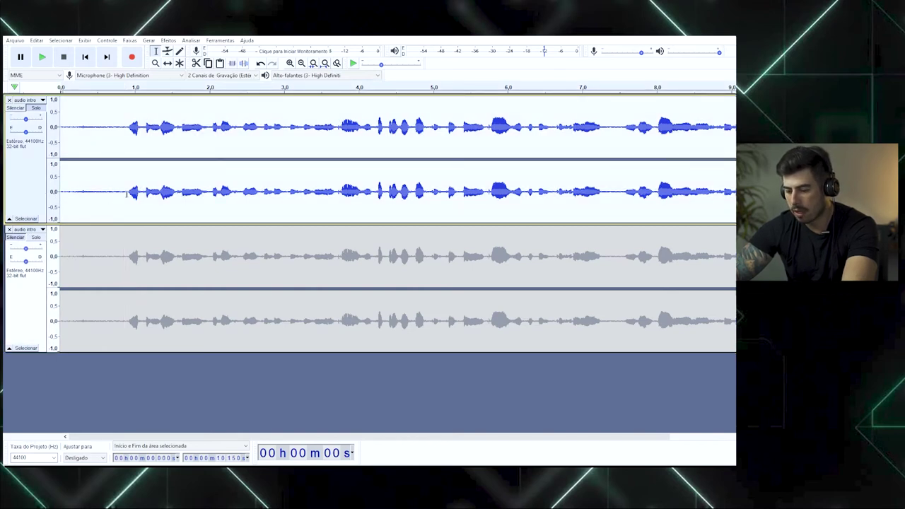
pyautogui.moveTo(126, 192); pyautogui.dragTo(60, 200)
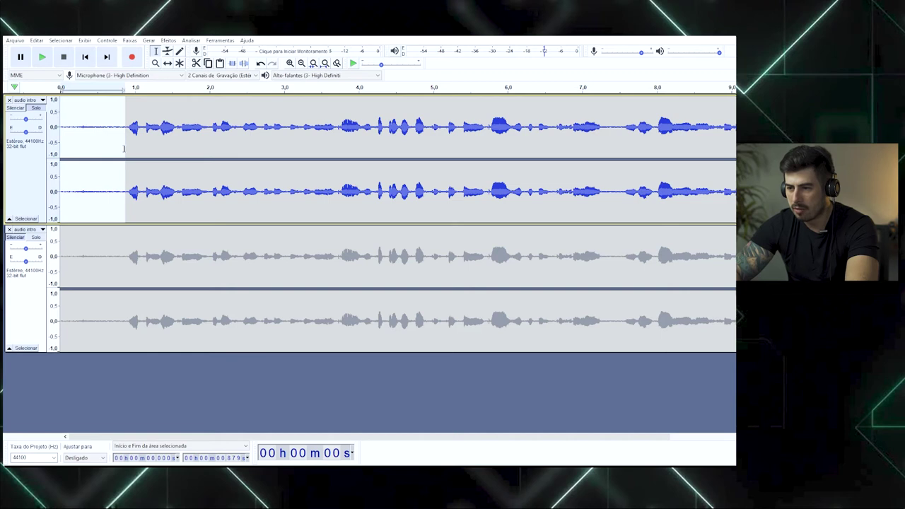
pyautogui.click(168, 40)
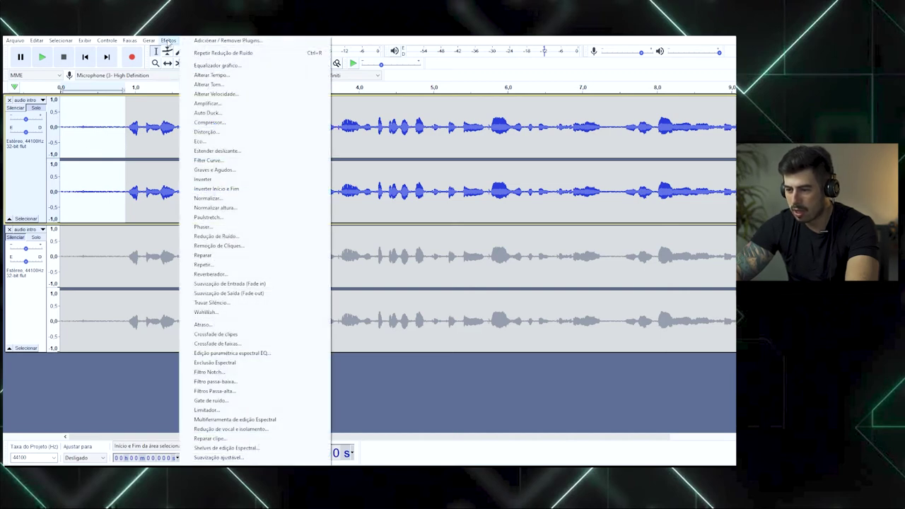
pyautogui.click(220, 237)
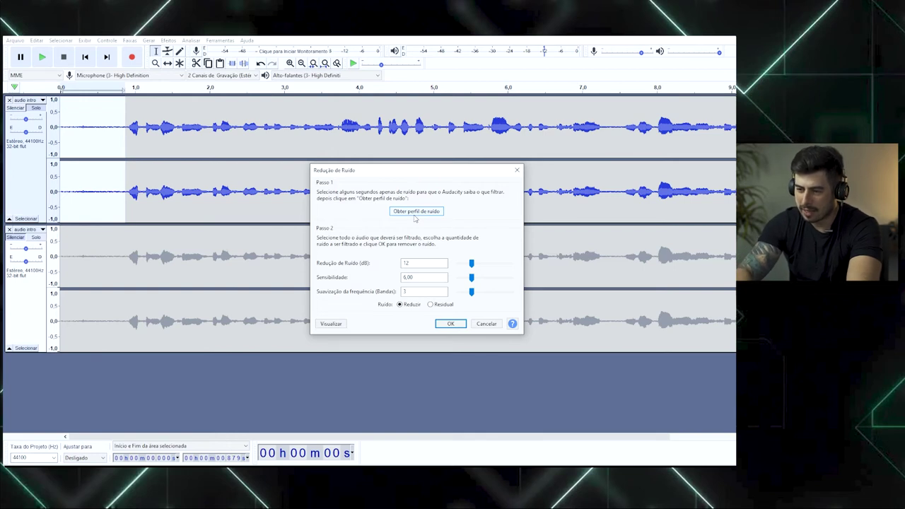
pyautogui.click(420, 212)
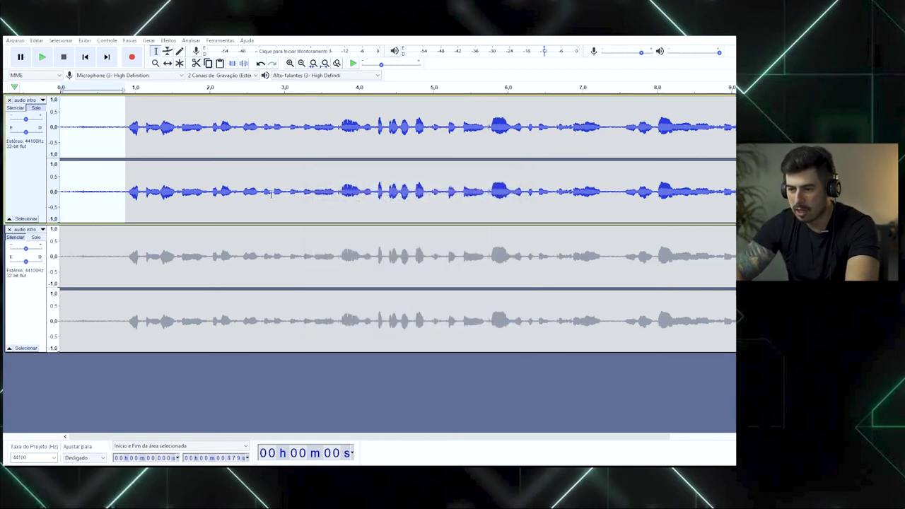
# Step: Apply Noise Reduction to the whole original track with 12 dB reduction, sensitivity 6,00 and 3 frequency smoothing bands
pyautogui.click(39, 186)
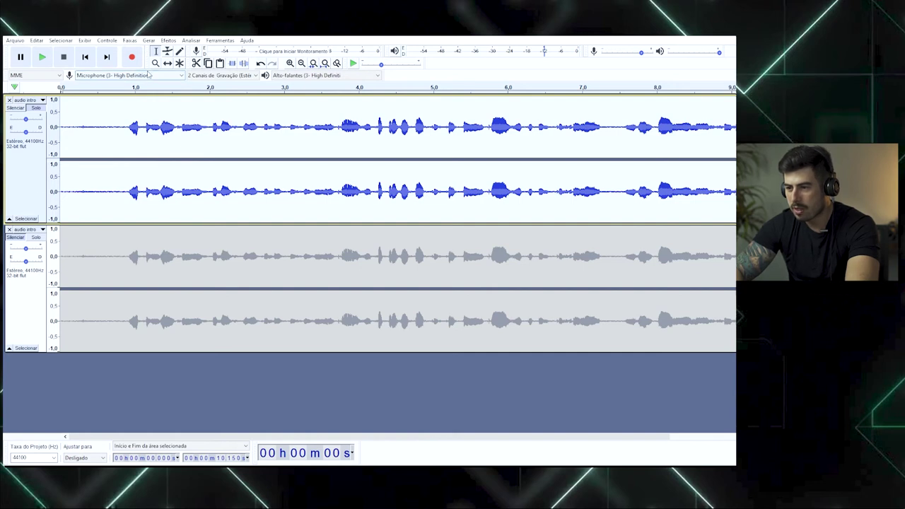
pyautogui.click(170, 40)
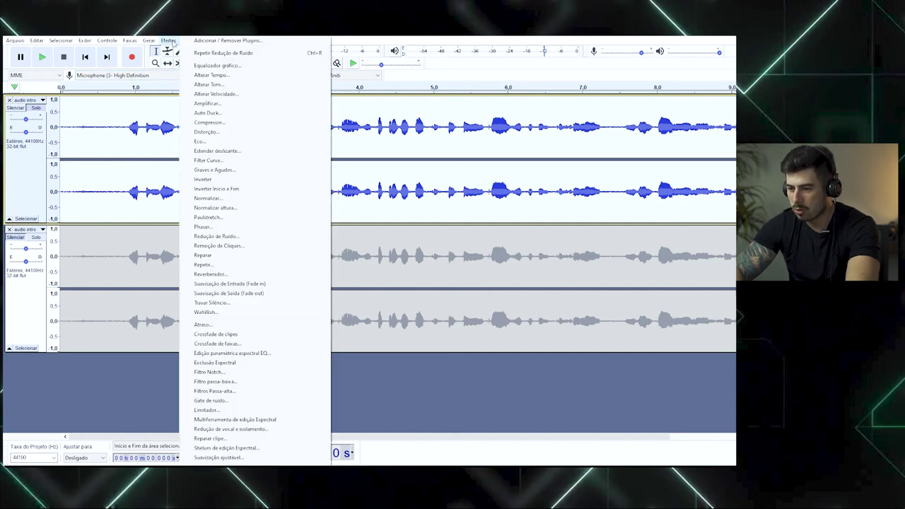
pyautogui.click(223, 236)
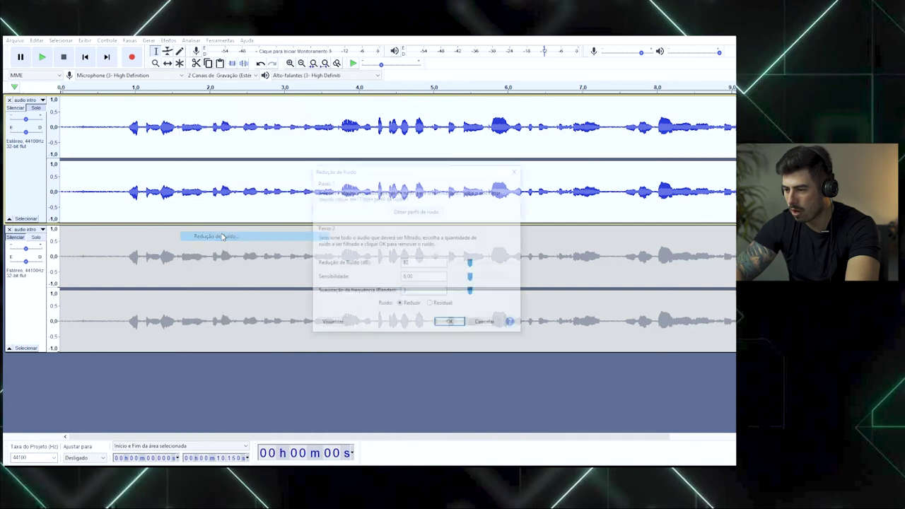
pyautogui.click(450, 324)
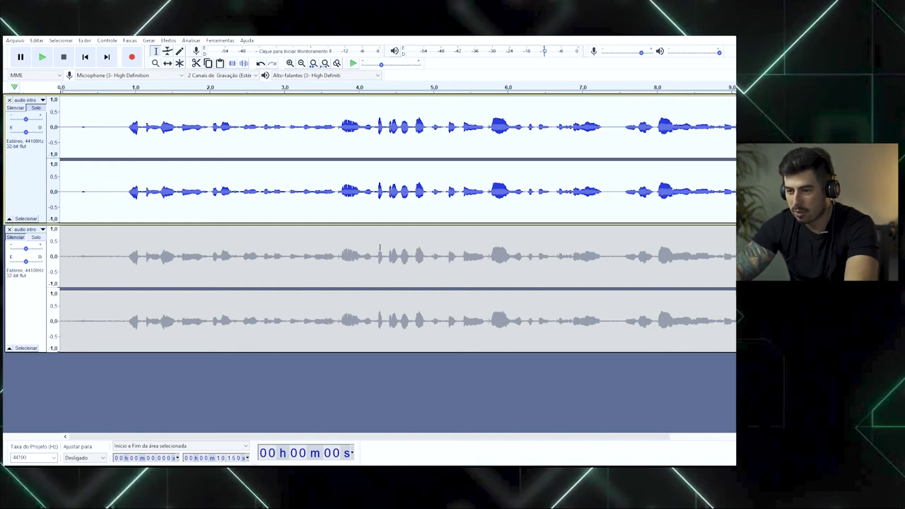
# Step: Play the noise-reduced track from near its start to check the speech, then stop playback
pyautogui.moveTo(331, 463)
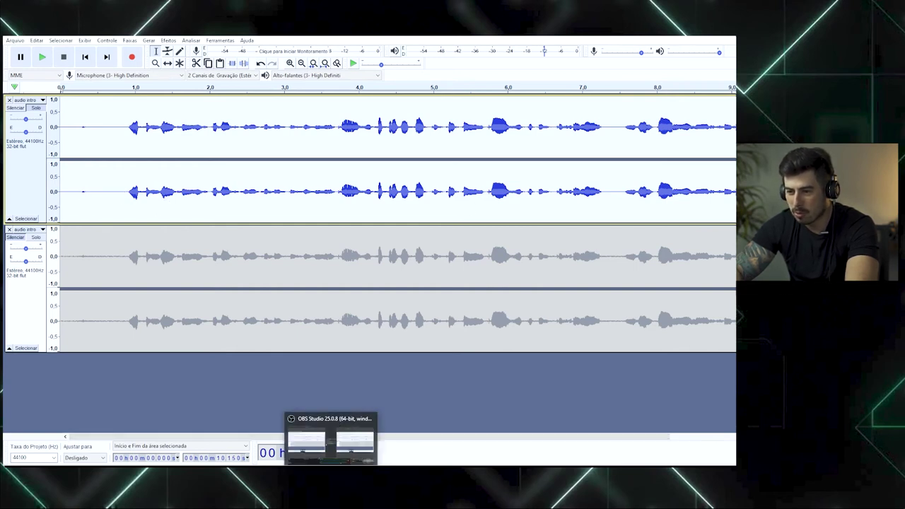
pyautogui.click(125, 188)
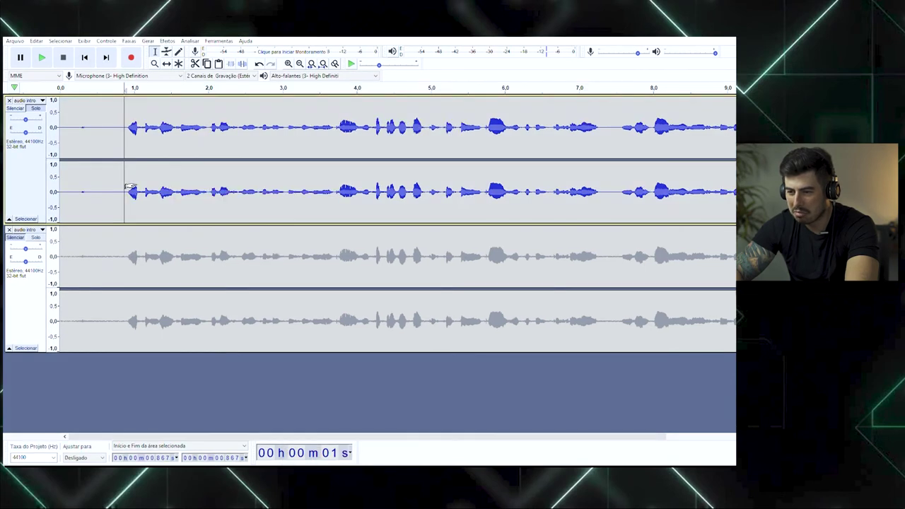
pyautogui.moveTo(129, 186); pyautogui.dragTo(41, 183)
pyautogui.click(133, 167)
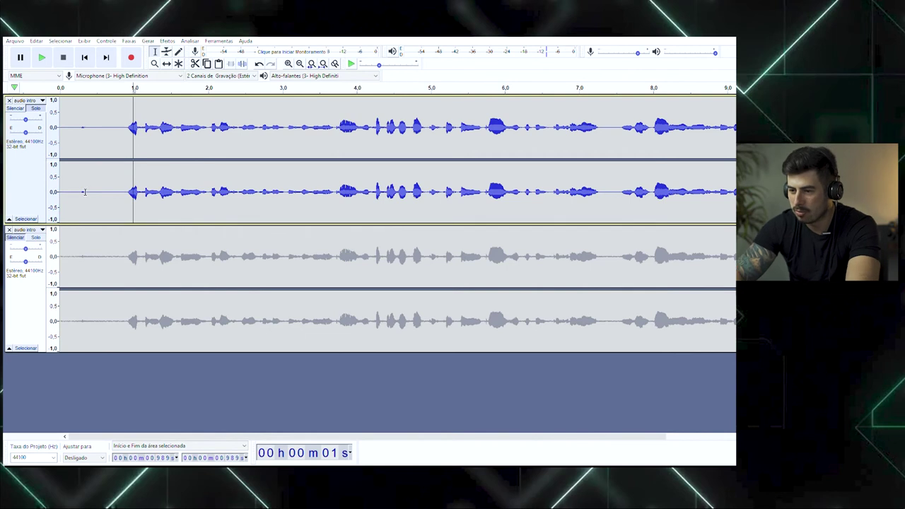
pyautogui.click(62, 189)
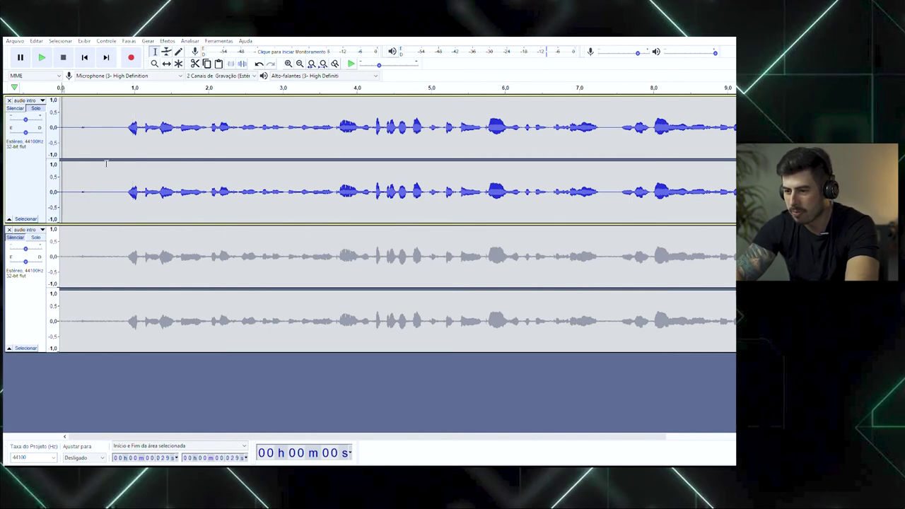
pyautogui.press('space')
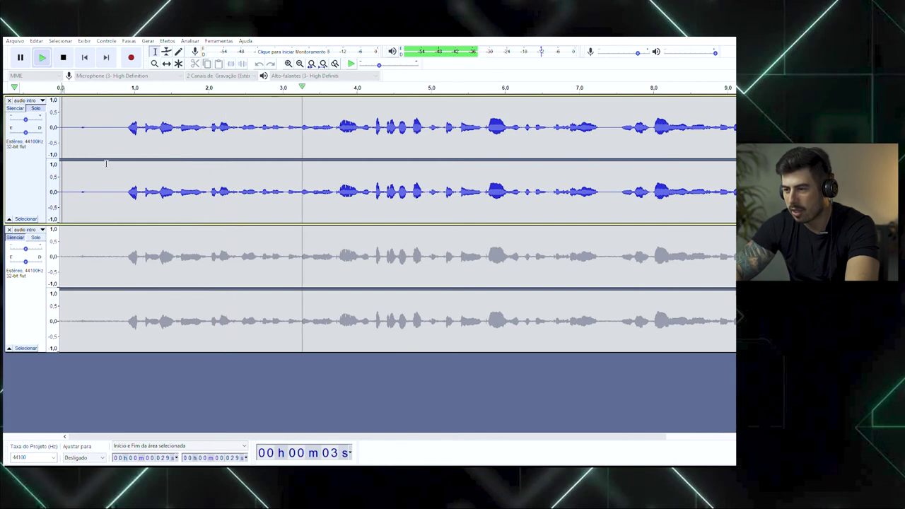
pyautogui.press('space')
# Step: Select the speech-free opening of the noise-reduced track up to about 0.89 s and listen to it twice
pyautogui.moveTo(125, 163); pyautogui.dragTo(60, 163)
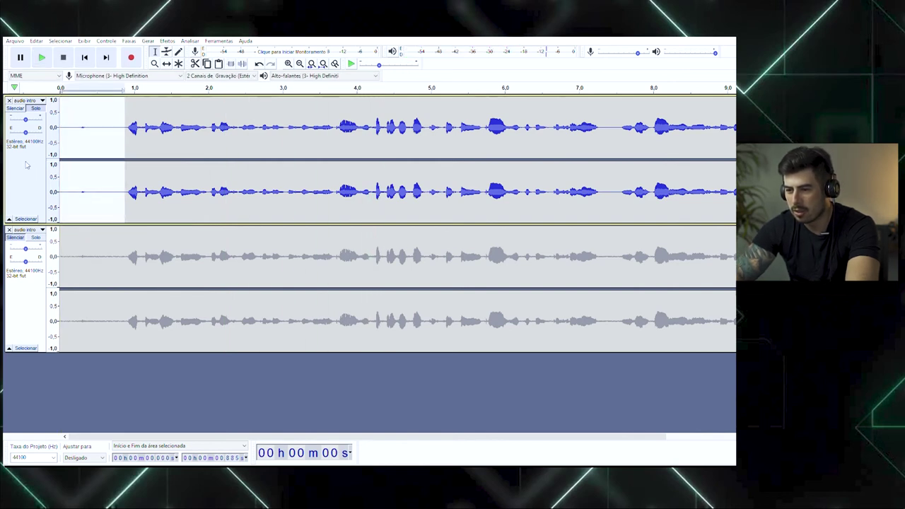
pyautogui.press('space')
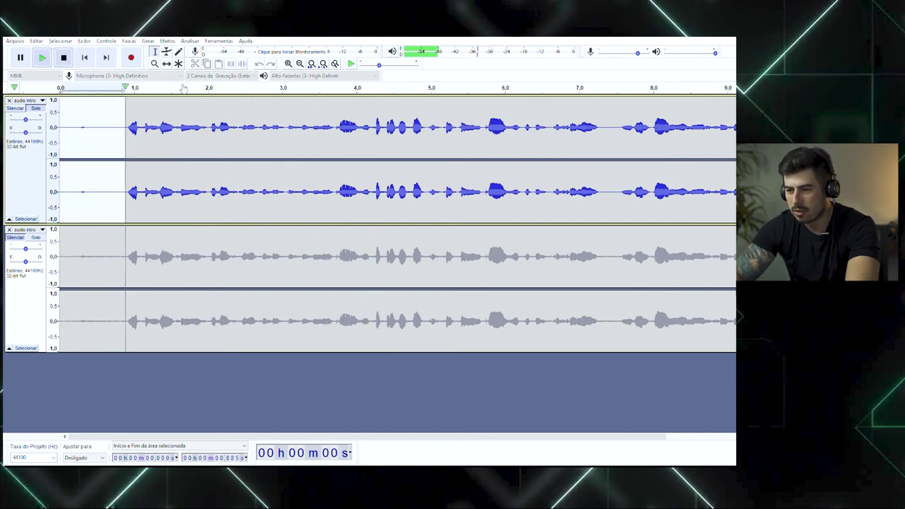
pyautogui.press('space')
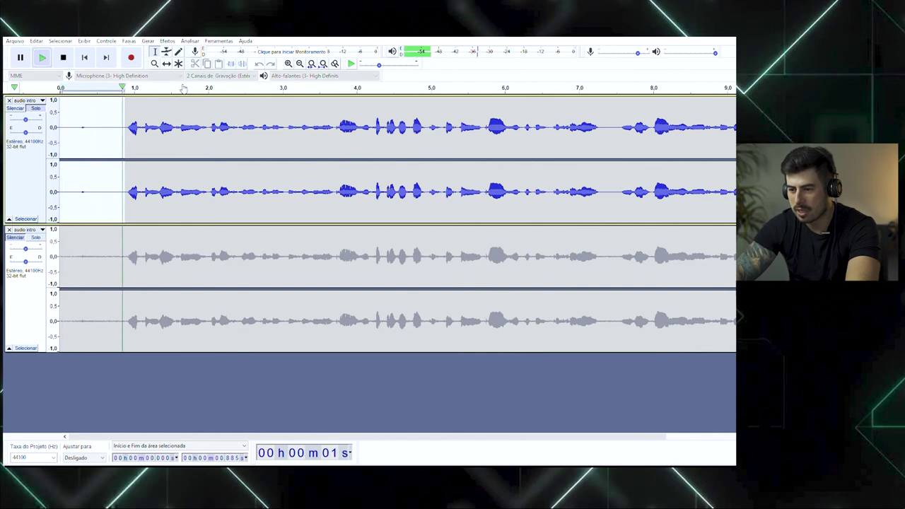
pyautogui.press('space')
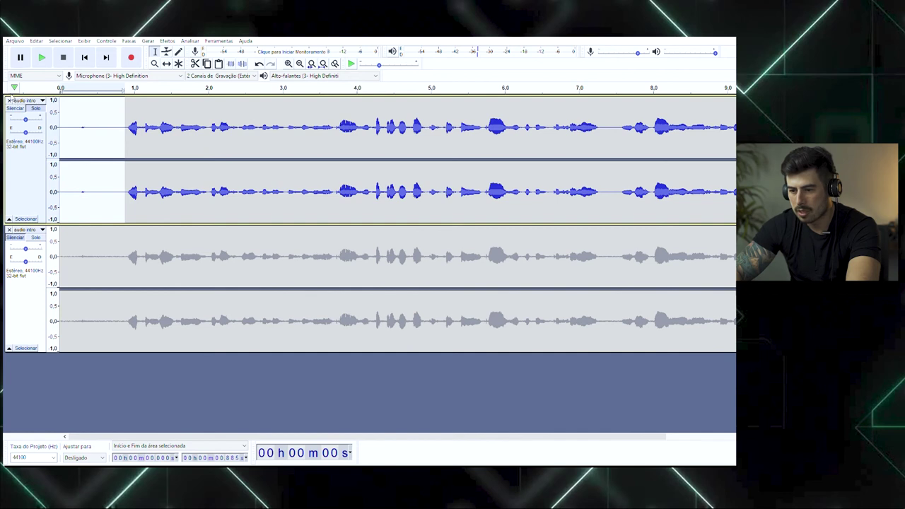
# Step: Mute the noise-reduced track, make the unprocessed copy audible, and play the copy from near its start for comparison
pyautogui.click(15, 107)
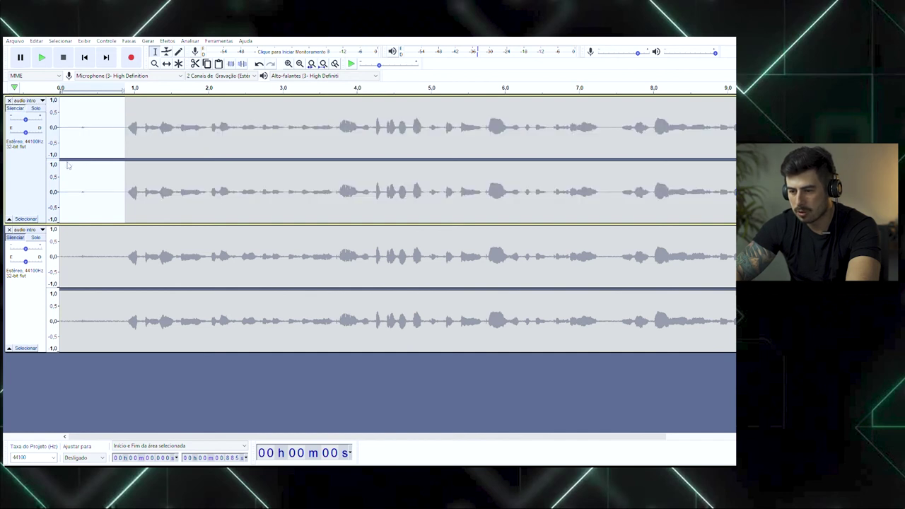
pyautogui.click(16, 237)
pyautogui.click(68, 273)
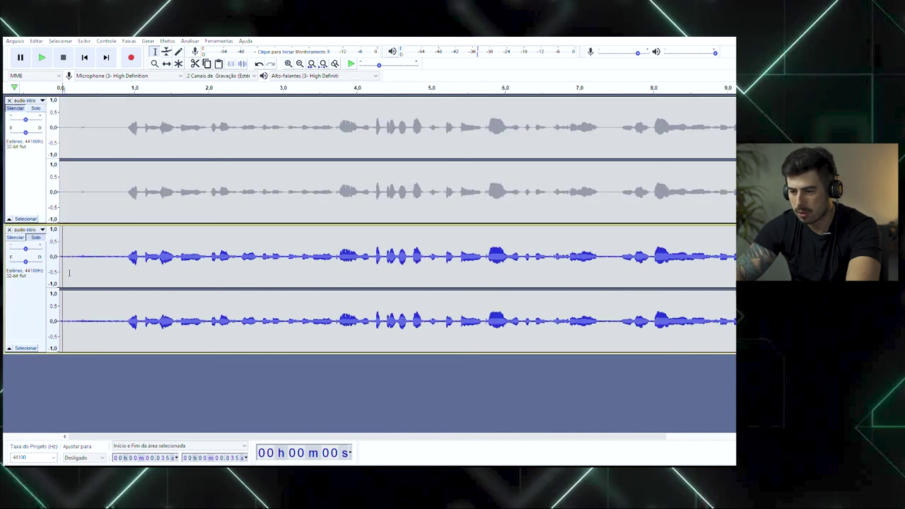
pyautogui.press('space')
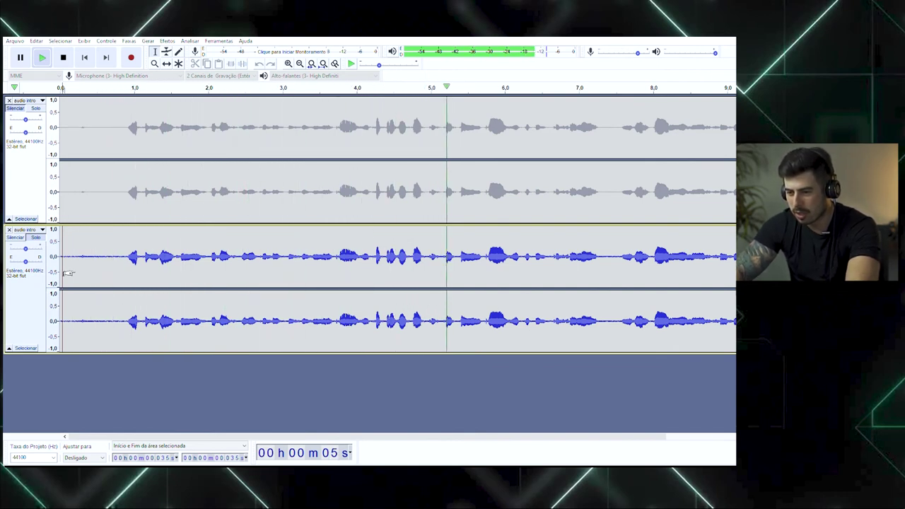
pyautogui.press('space')
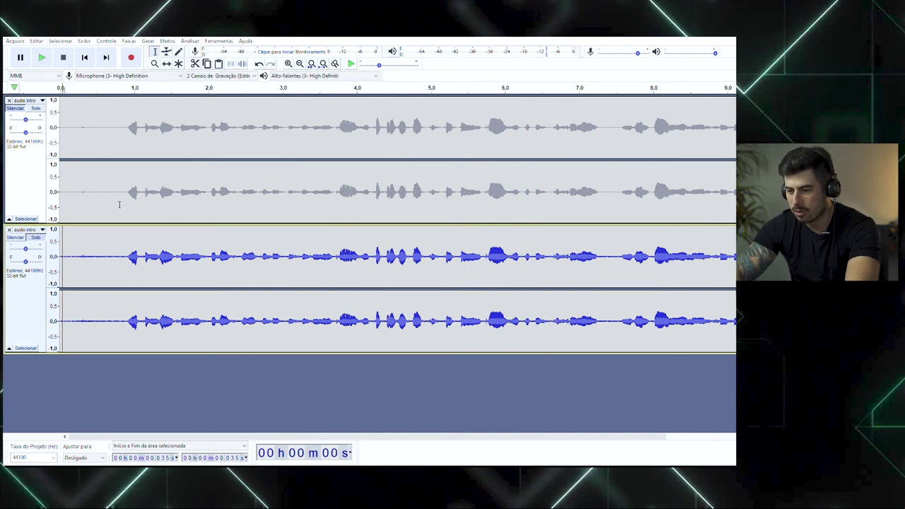
# Step: Select the speech-free opening of the unprocessed copy up to about 0.91 s and listen to its background noise
pyautogui.moveTo(128, 255); pyautogui.dragTo(14, 262)
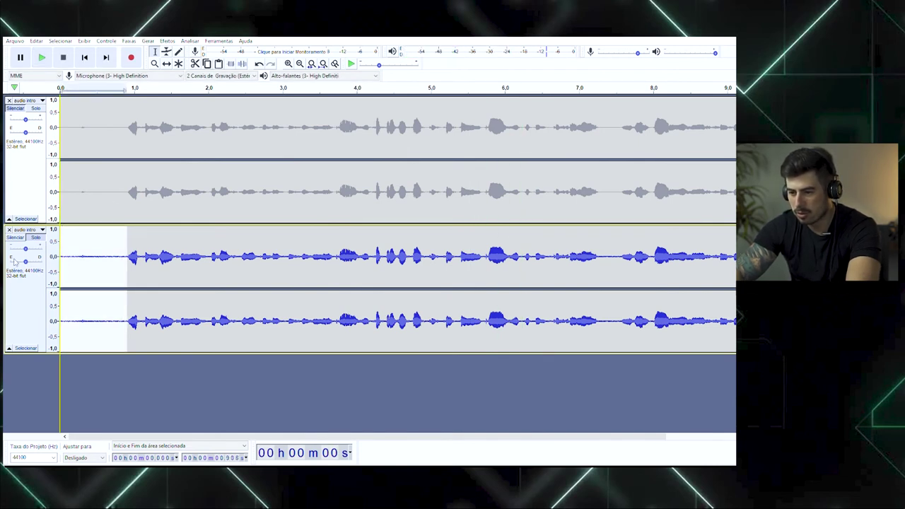
pyautogui.press('space')
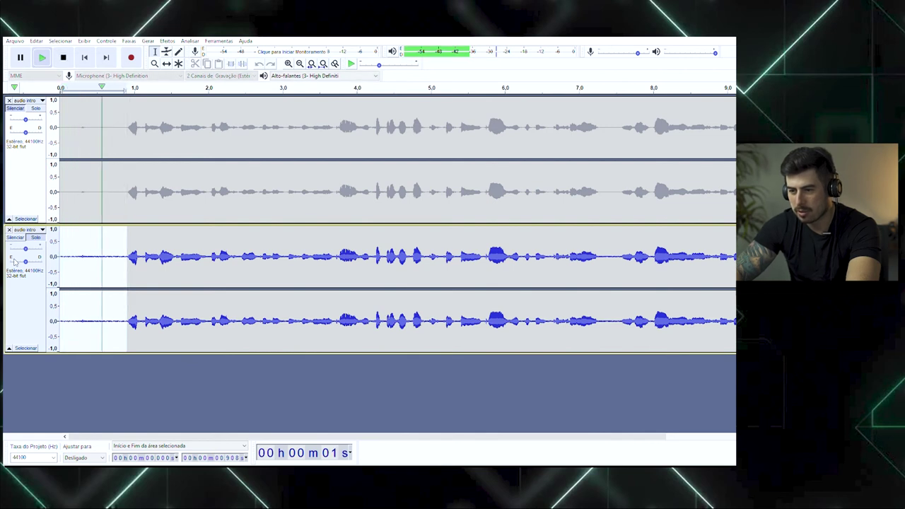
pyautogui.press('space')
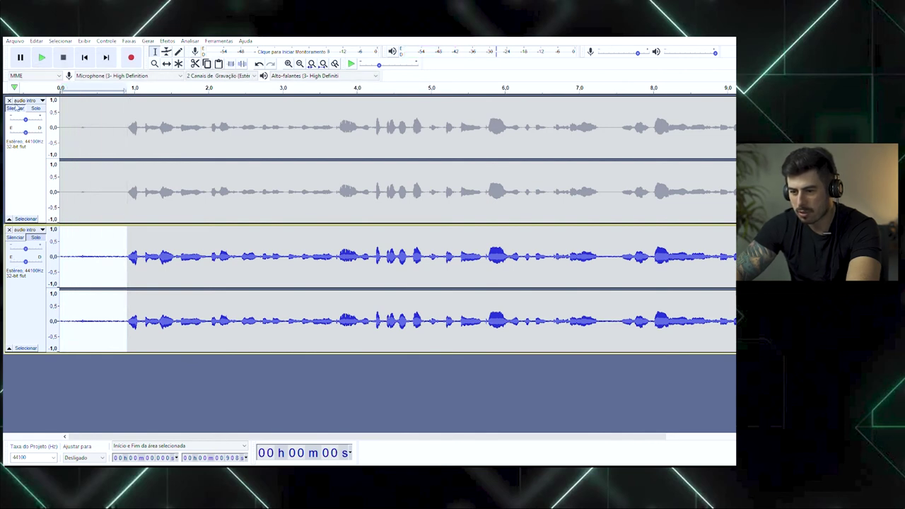
# Step: Make the noise-reduced track audible, mute the unprocessed copy, and listen to the cleaned track's opening up to about 0.91 s
pyautogui.click(14, 108)
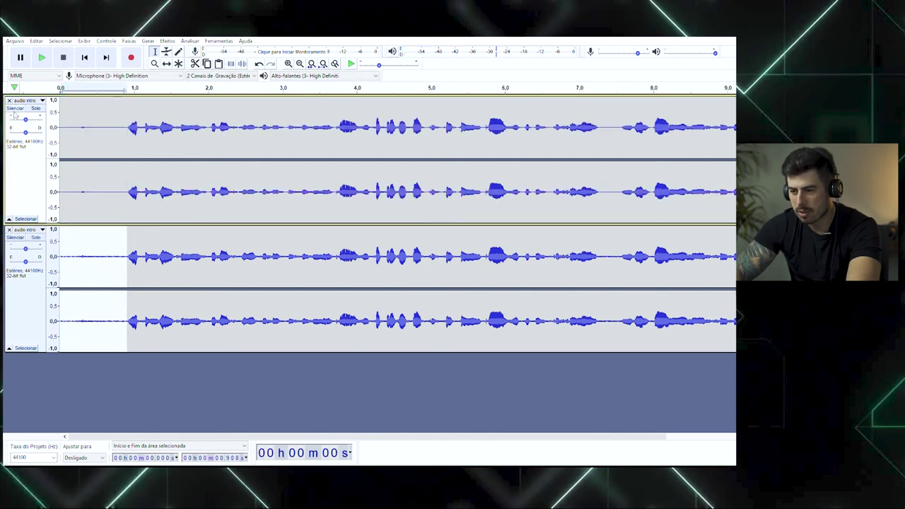
pyautogui.click(15, 237)
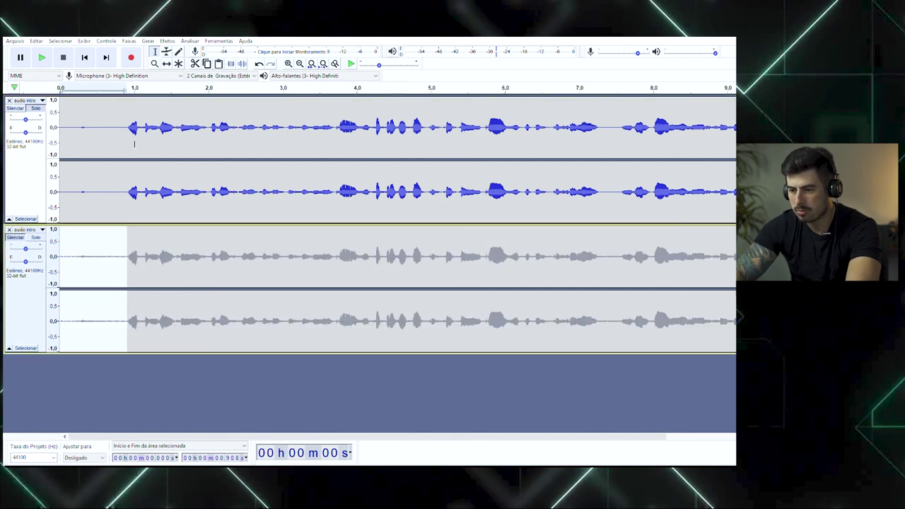
pyautogui.click(43, 163)
pyautogui.press('space')
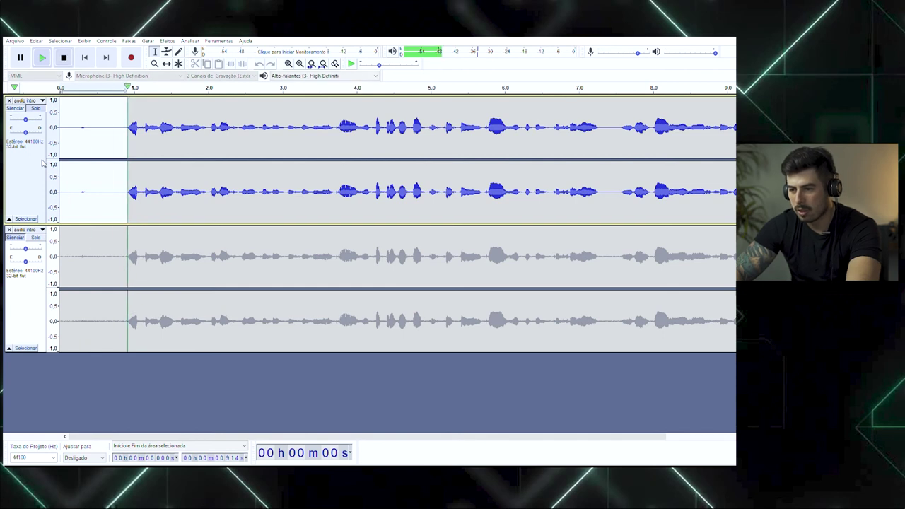
pyautogui.press('space')
# Step: Play the noise-reduced track from about 0.18 s to check the speech, and stop playback after a few seconds
pyautogui.click(94, 167)
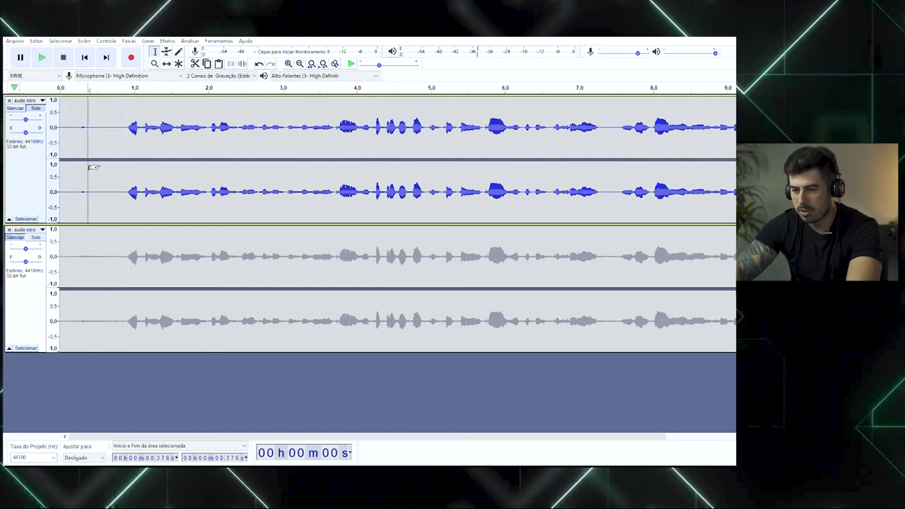
pyautogui.click(44, 164)
pyautogui.click(73, 177)
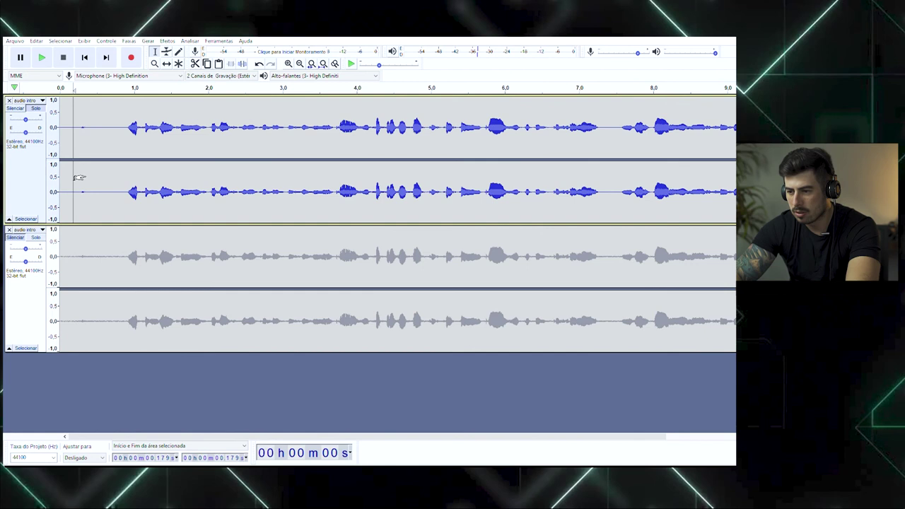
pyautogui.press('space')
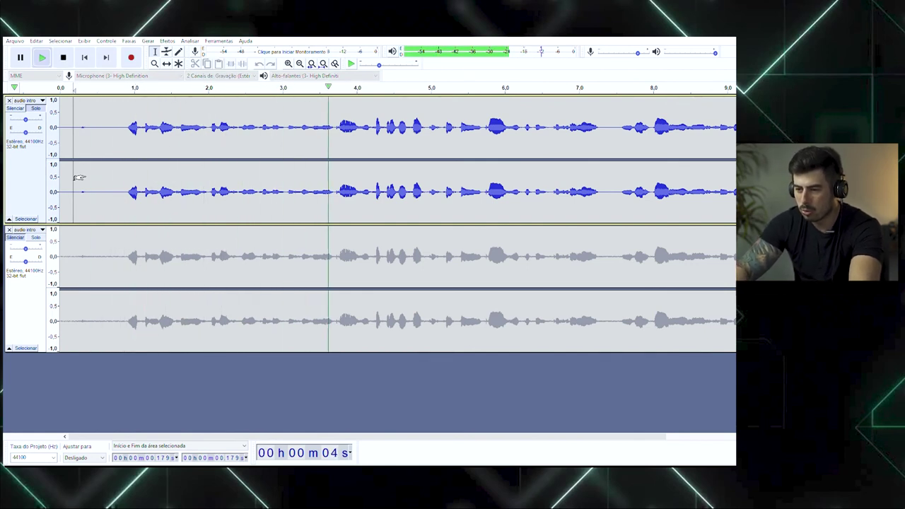
pyautogui.press('space')
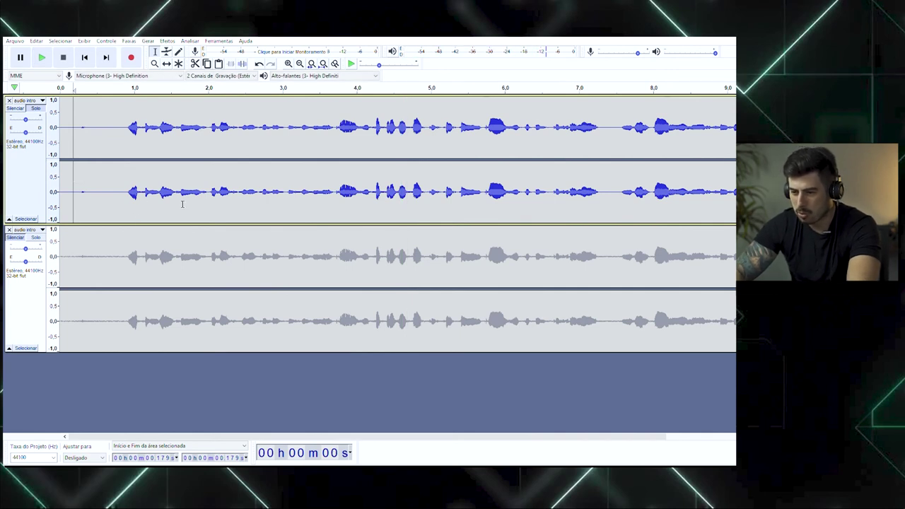
# Step: Select the speech-free opening of the muted unprocessed copy, from the start to about 0.90 s
pyautogui.click(128, 273)
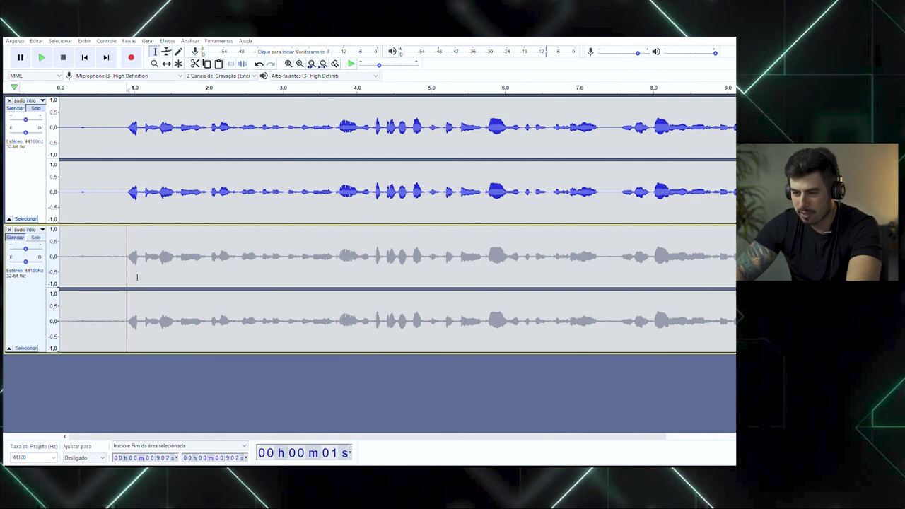
pyautogui.moveTo(132, 271); pyautogui.dragTo(52, 260)
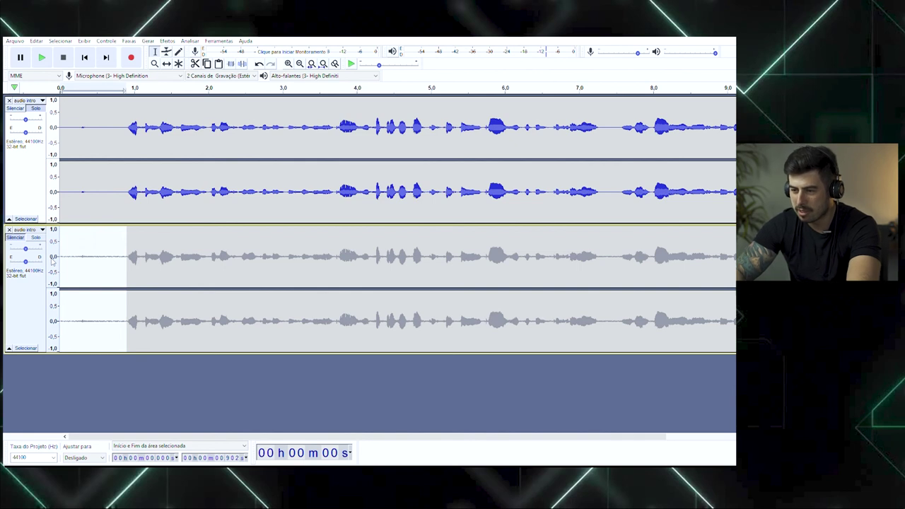